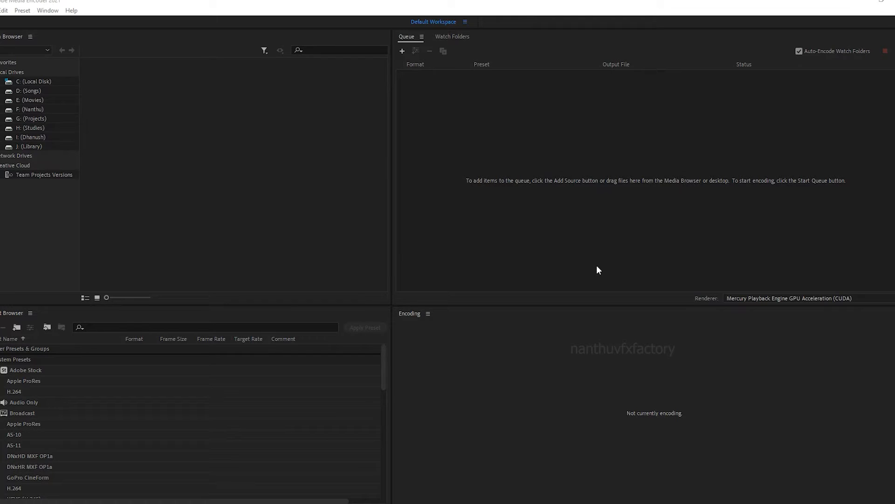
Collapse the Adobe Stock, Broadcast and Camera groups in the system presets.
left_click(437, 291)
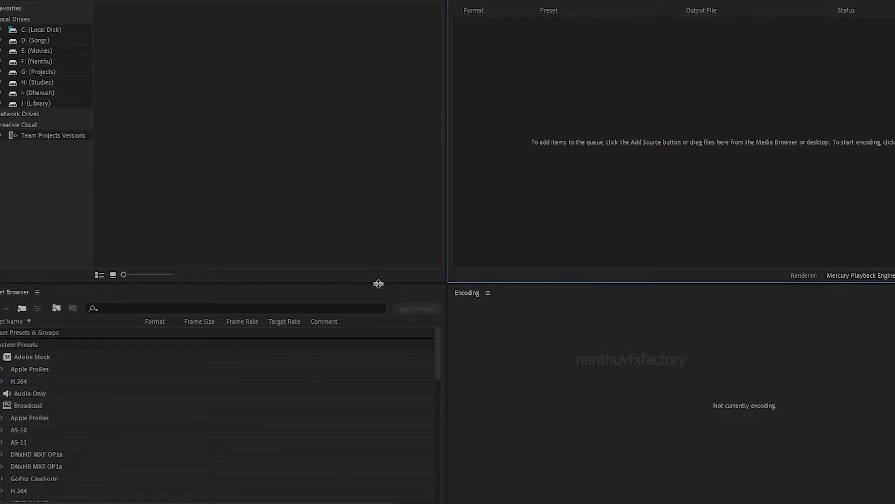
left_click_drag(379, 284, 377, 93)
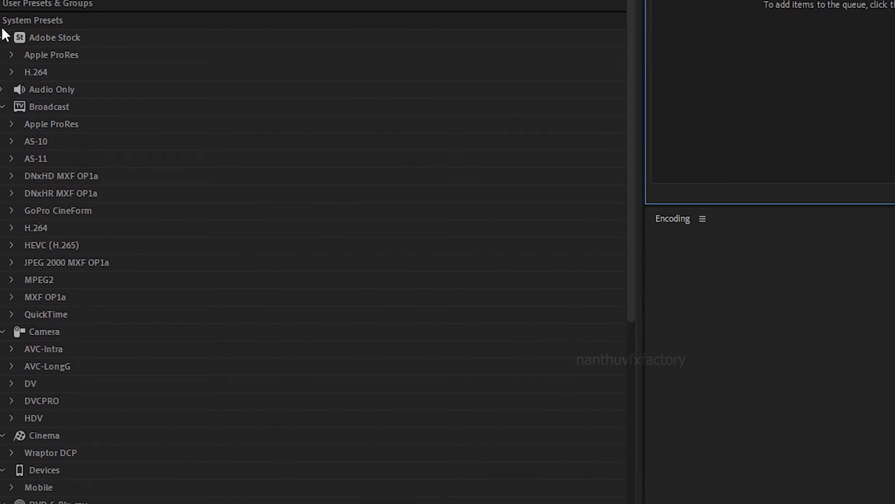
left_click(3, 38)
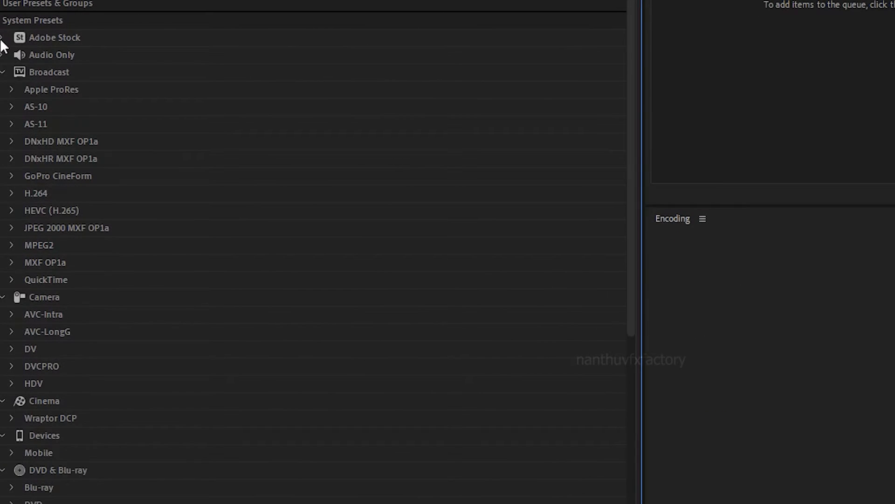
left_click(3, 72)
left_click(2, 89)
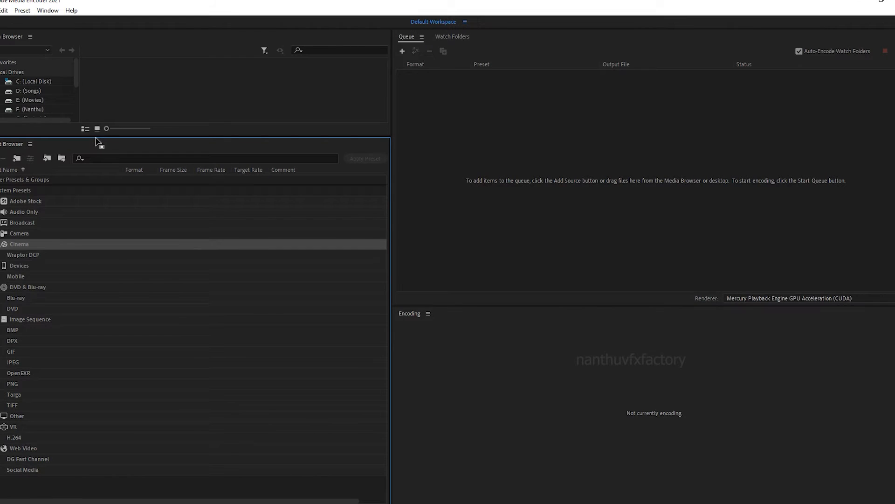
left_click_drag(96, 140, 96, 300)
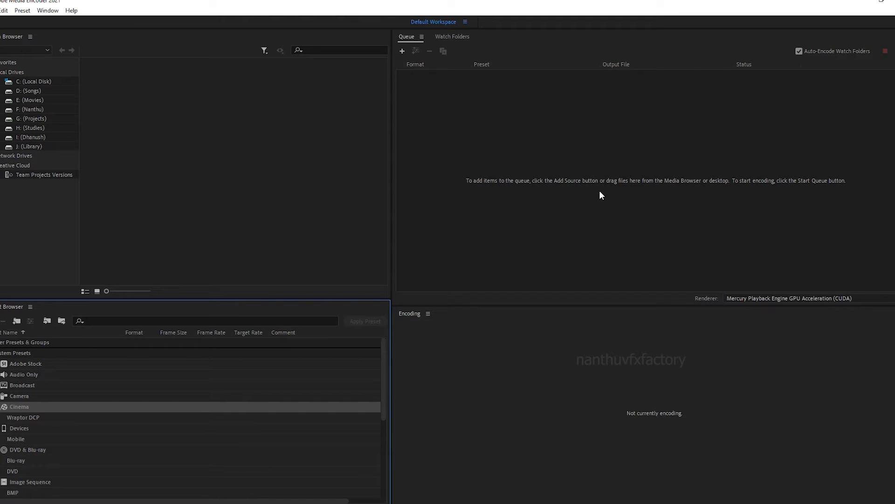
Switch to After Effects, add Comp 1 to the render queue and send it to the Media Encoder queue.
left_click(242, 503)
left_click_drag(461, 351, 568, 350)
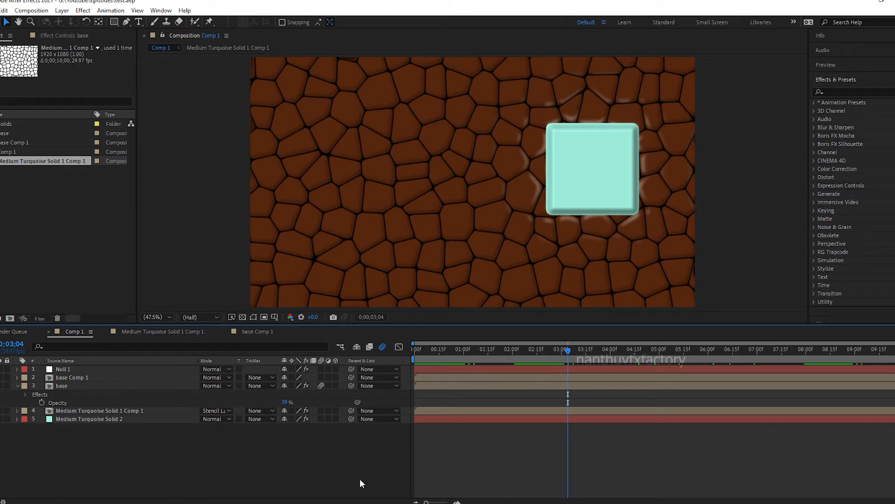
key("ctrl+m")
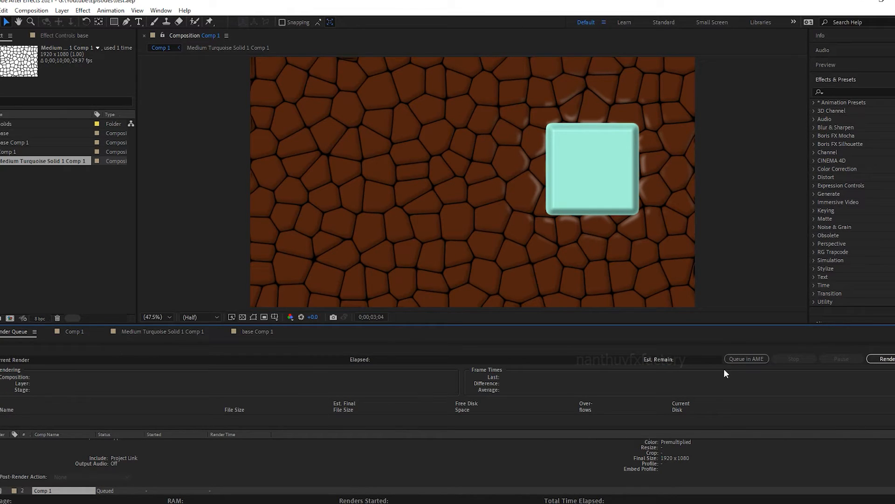
left_click(751, 359)
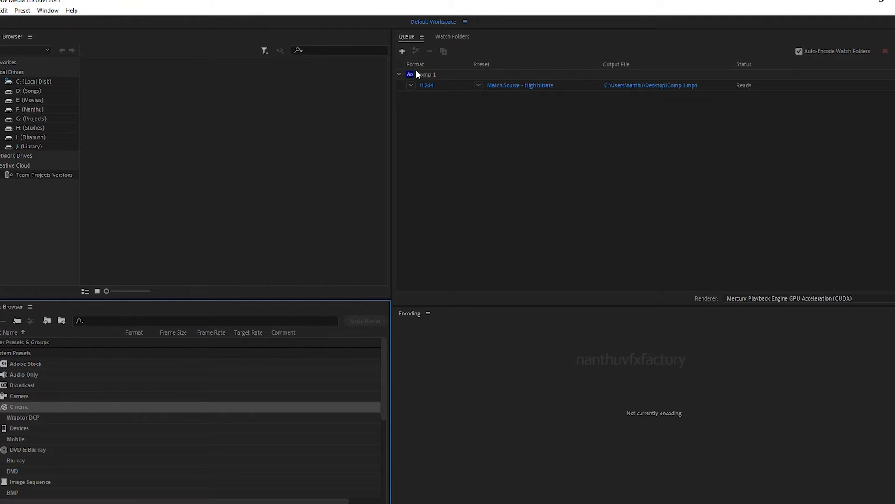
mouse_move(490, 88)
Return to After Effects and send the Medium Turquoise Solid 1 Comp 1 composition to the Media Encoder queue.
left_click(151, 502)
left_click(73, 333)
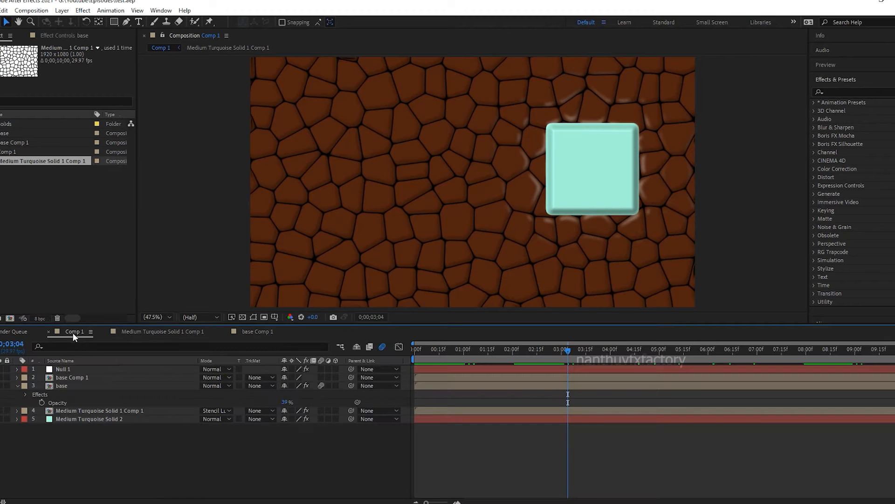
left_click(162, 331)
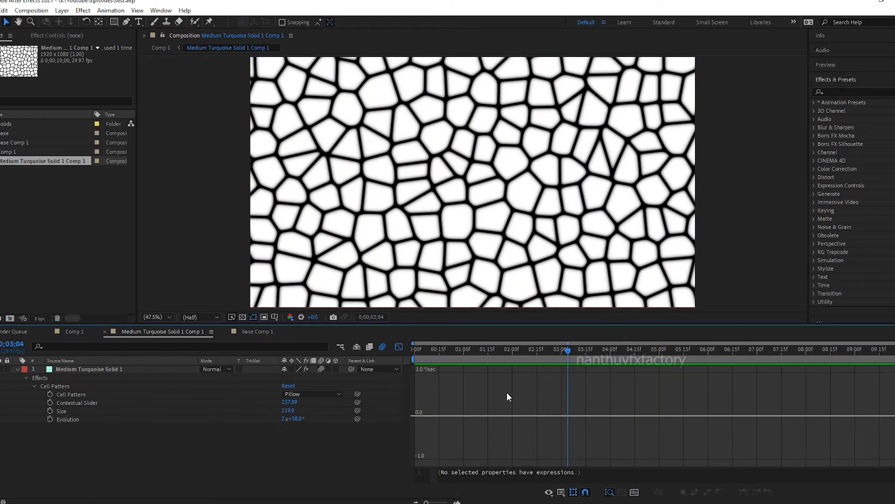
key("ctrl+m")
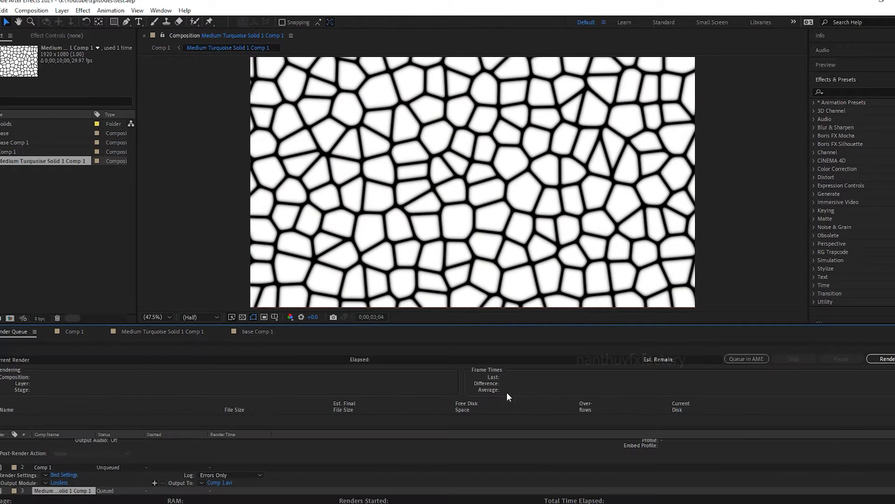
left_click(744, 359)
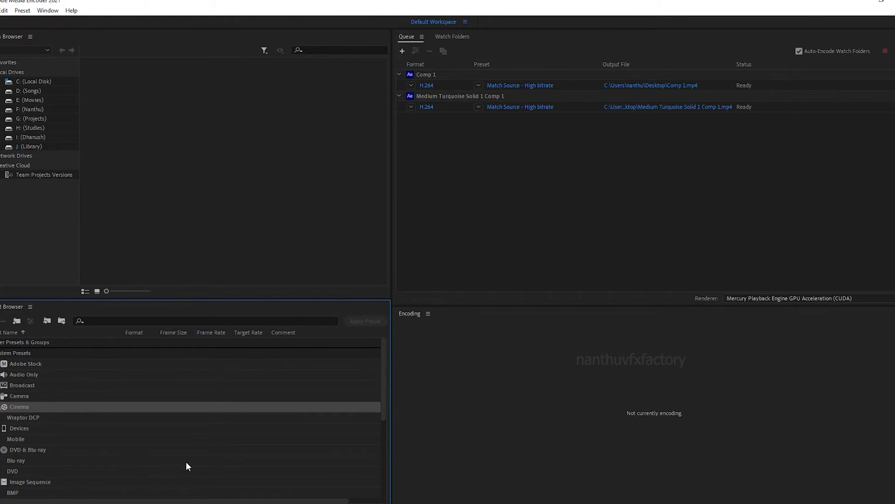
Switch to After Effects, enlarge the render queue and delete both Comp 1 items from it.
left_click(182, 503)
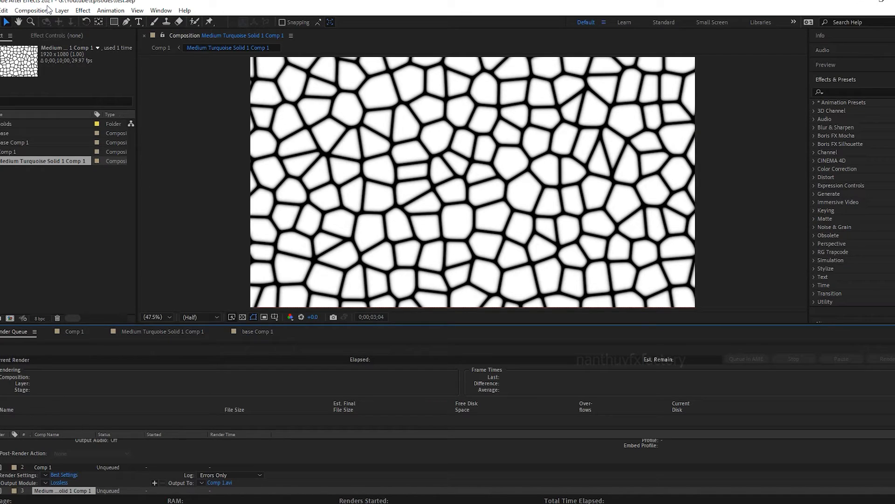
left_click(201, 503)
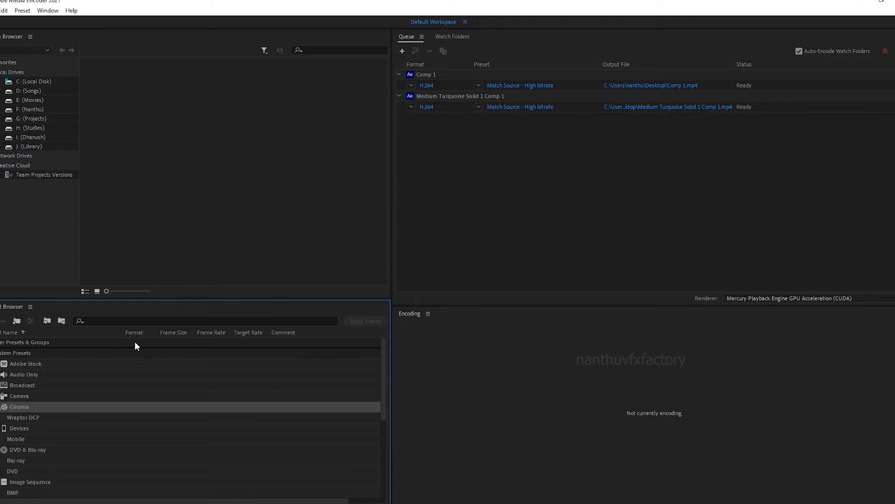
left_click(187, 503)
left_click_drag(128, 322, 128, 277)
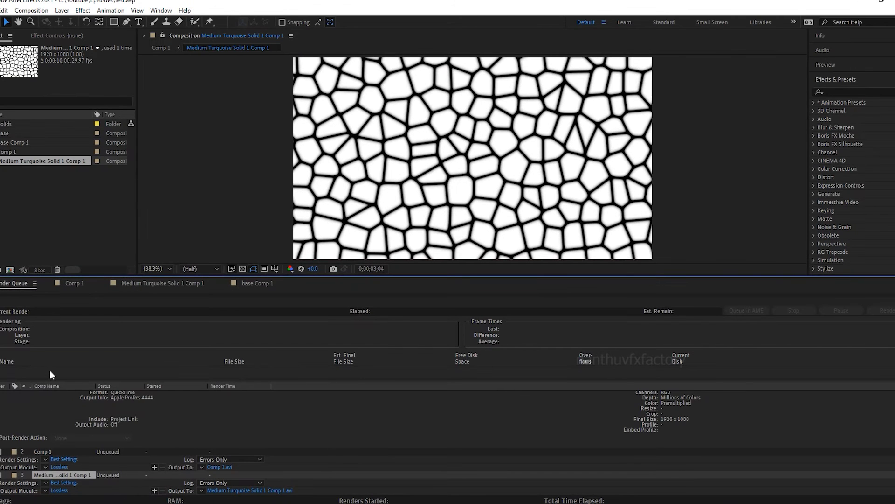
left_click(0, 312)
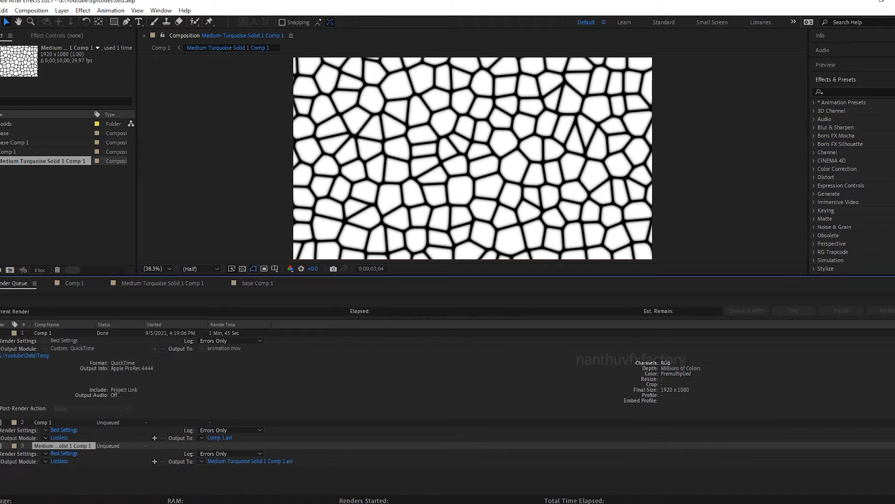
left_click(35, 335)
key("Delete")
left_click(47, 333)
key("Delete")
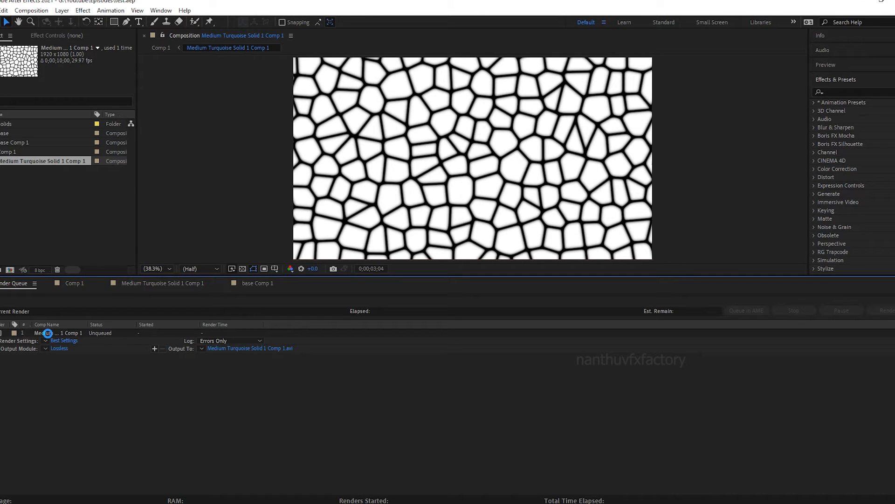
Examine the render settings and the list of output module formats for the remaining render queue item.
left_click(63, 341)
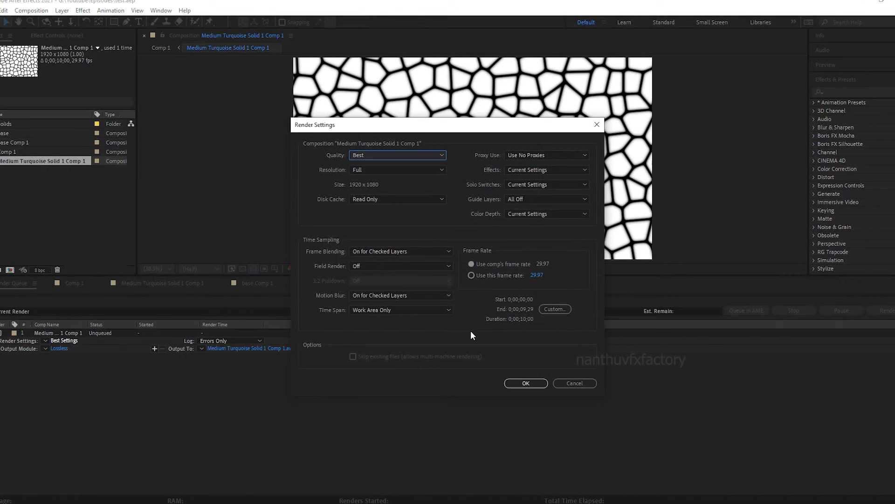
left_click(567, 384)
left_click(60, 348)
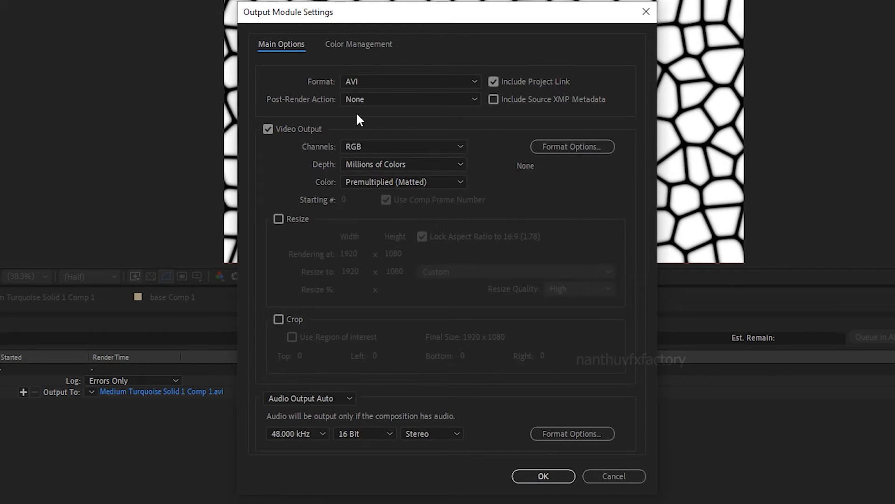
left_click(362, 81)
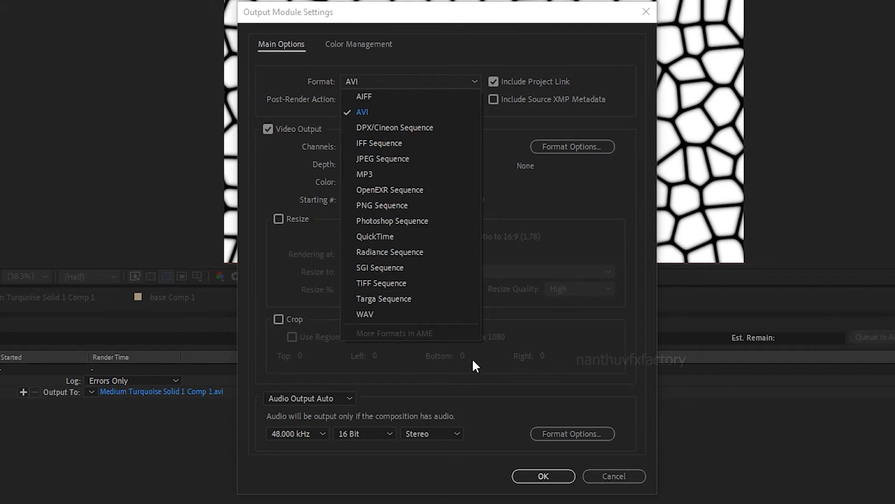
left_click(477, 372)
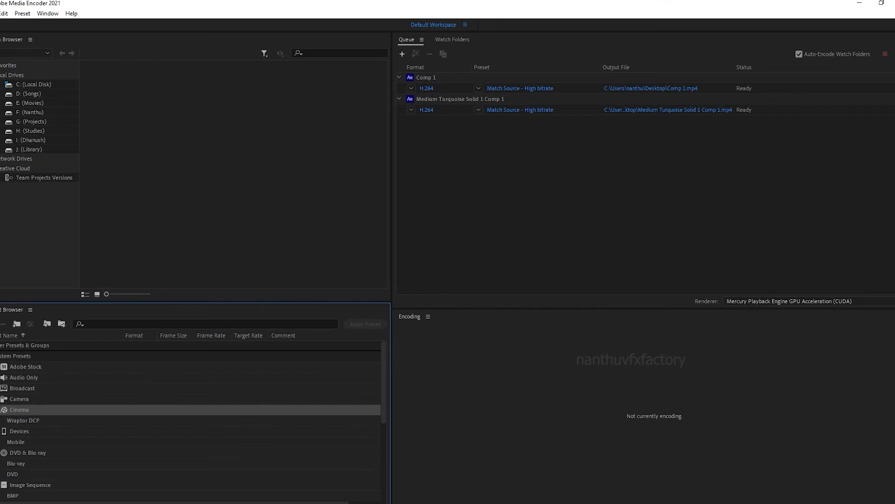
left_click(498, 89)
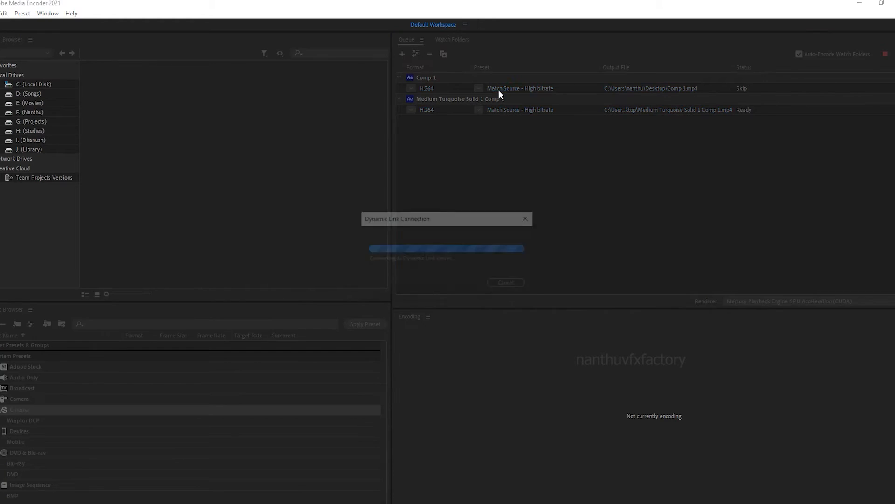
left_click(509, 284)
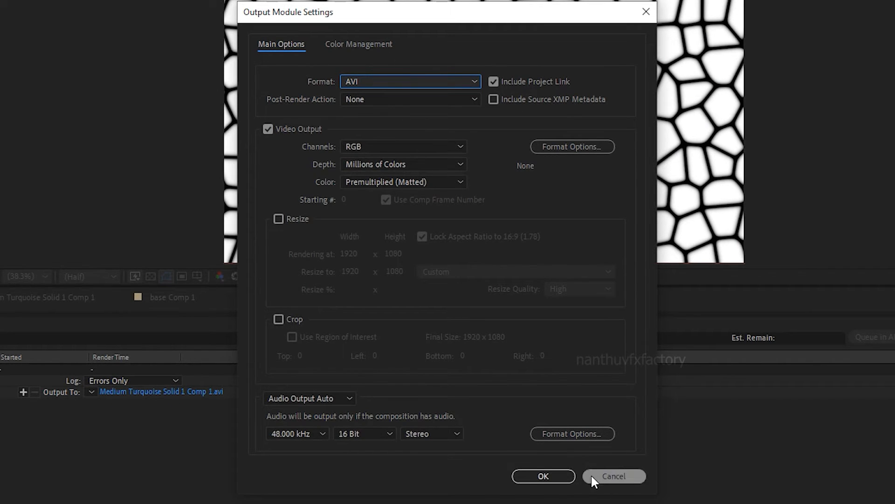
left_click(558, 473)
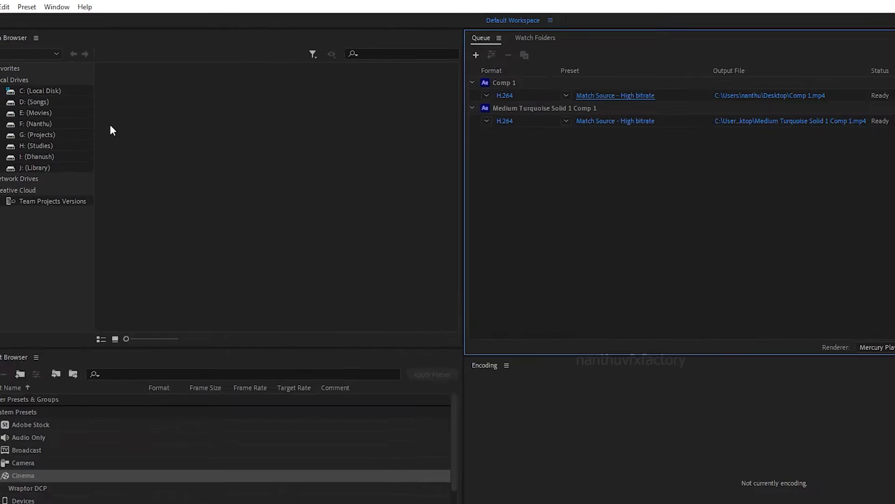
In Media Encoder, browse the folders of drive F: in the Media Browser and undock that panel from the workspace.
left_click(50, 168)
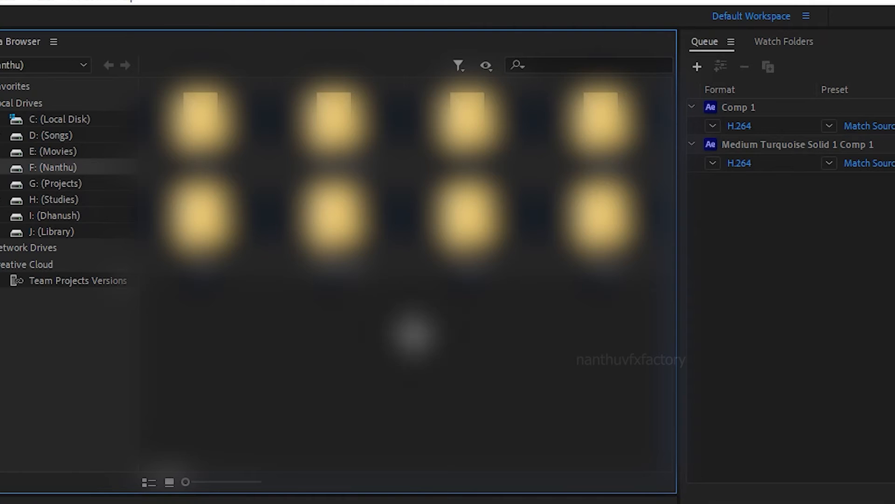
double_click(334, 238)
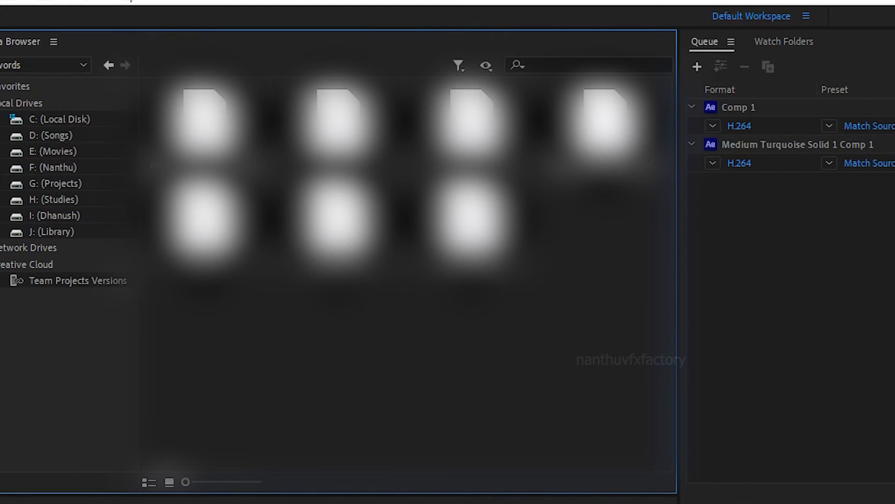
left_click(108, 65)
left_click(54, 42)
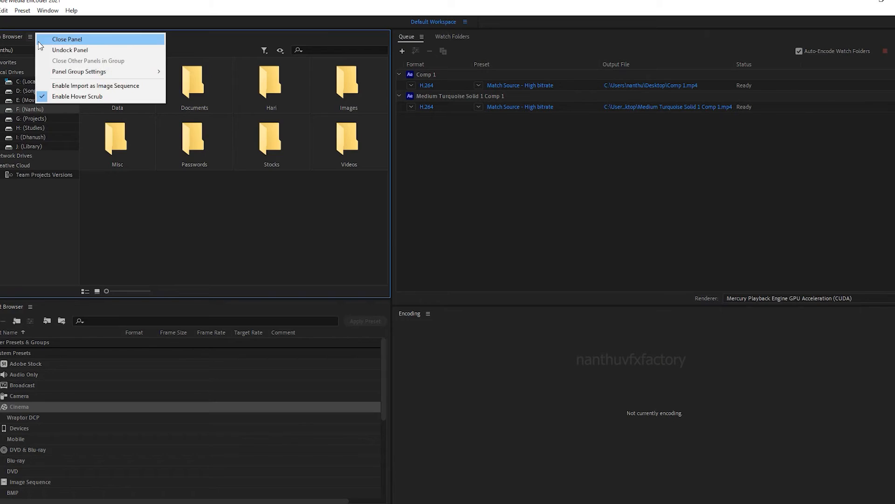
left_click(72, 50)
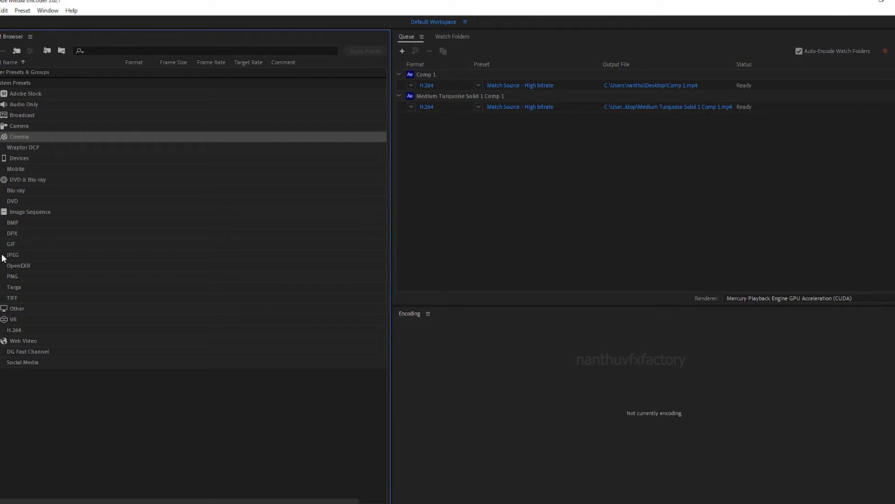
Open the export settings of the queued Comp 1 and set its format to QuickTime.
left_click(429, 86)
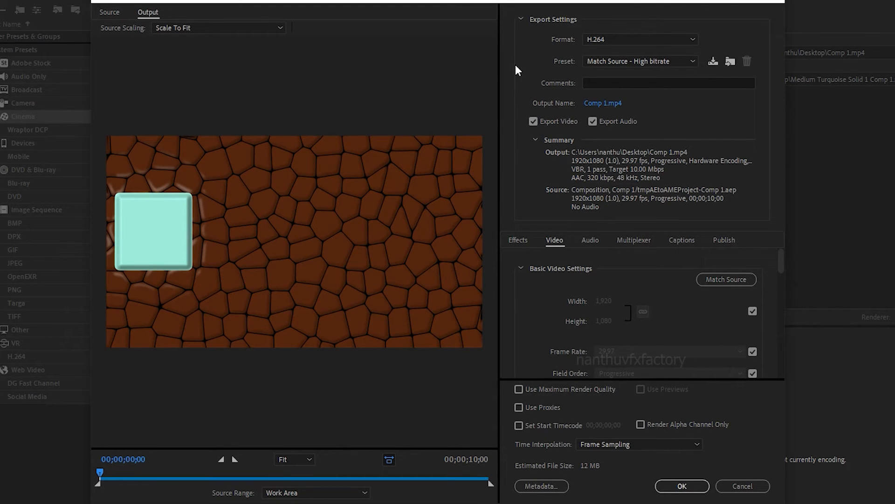
left_click(621, 41)
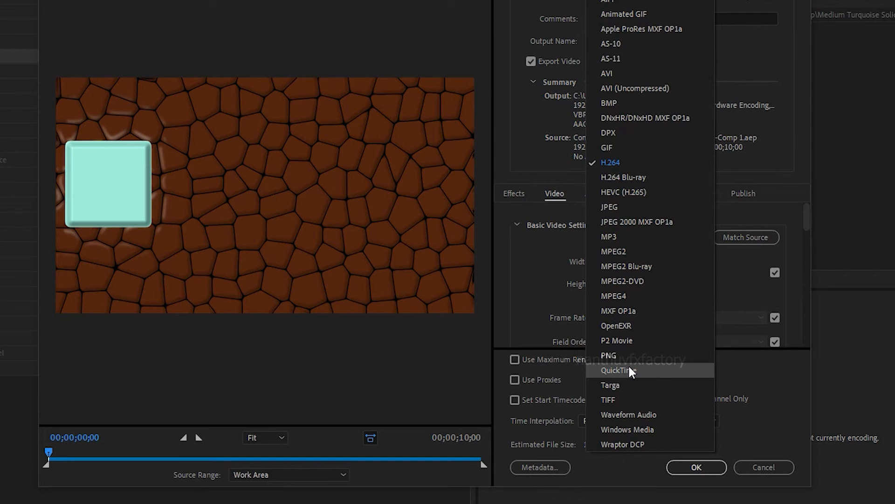
left_click(629, 369)
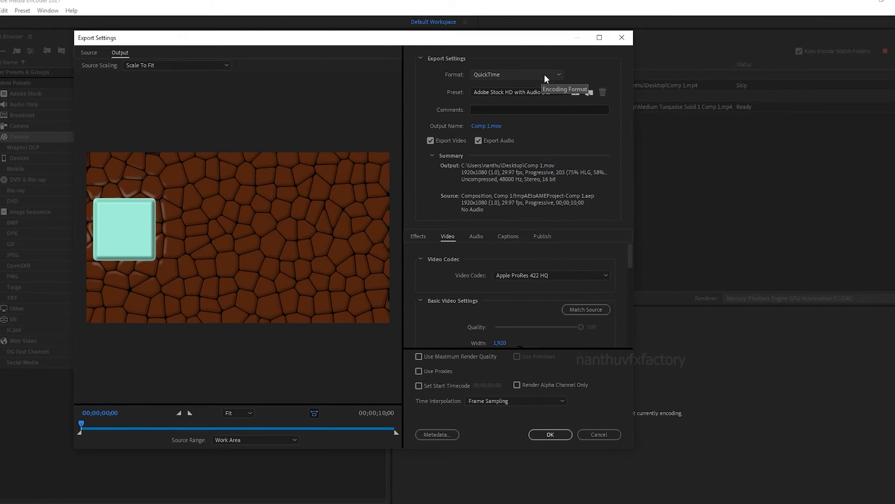
Examine the presets and video codecs available for the QuickTime format.
left_click(492, 92)
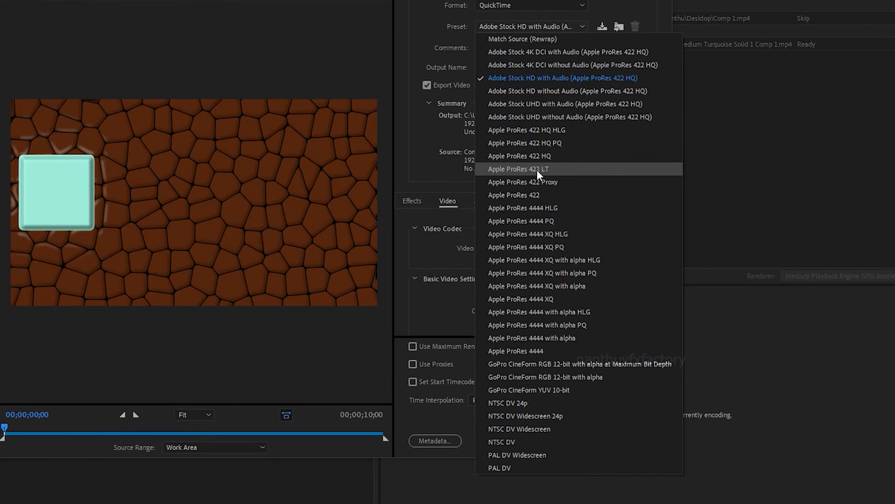
left_click(419, 255)
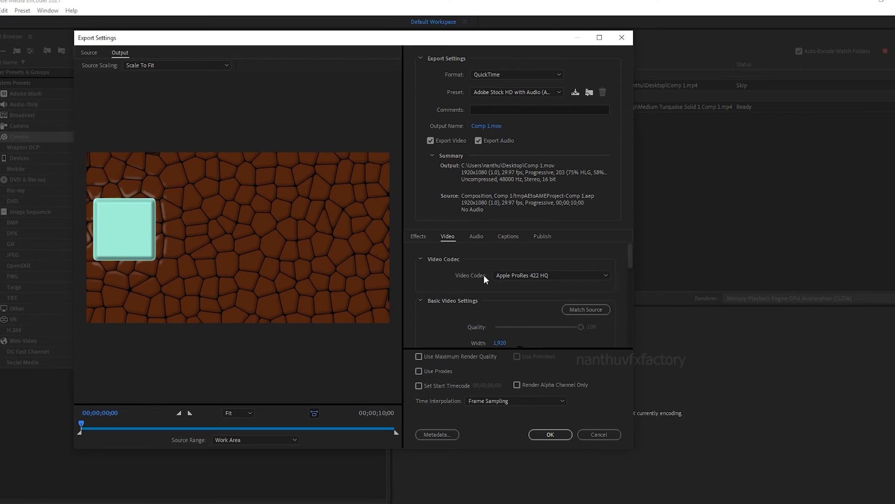
left_click(513, 249)
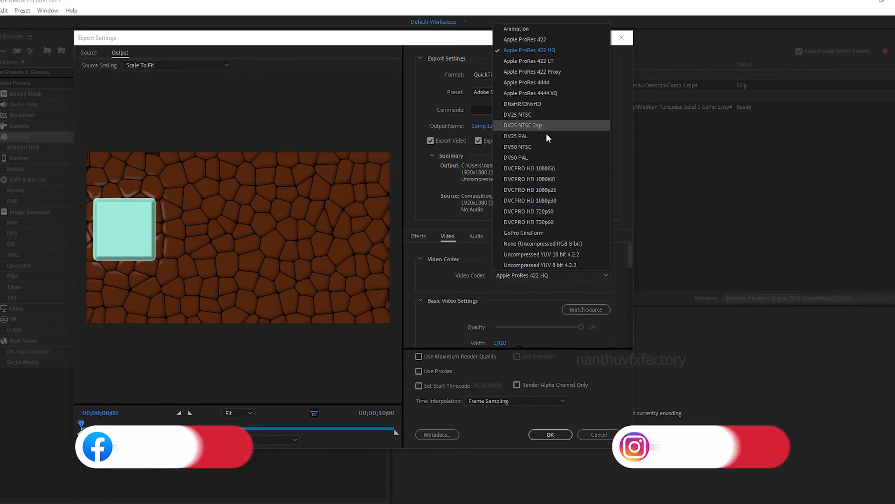
left_click(464, 244)
Set the format of Comp 1 to H.264 and examine its presets and basic video settings.
left_click(510, 75)
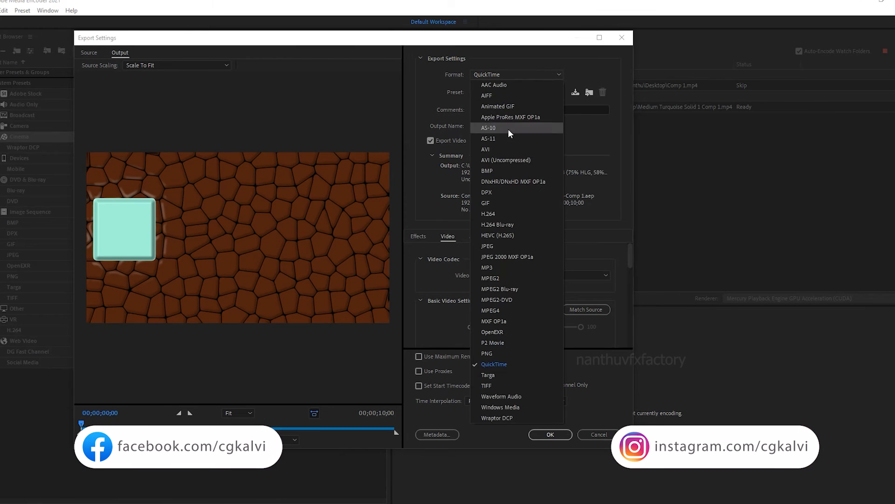
left_click(504, 215)
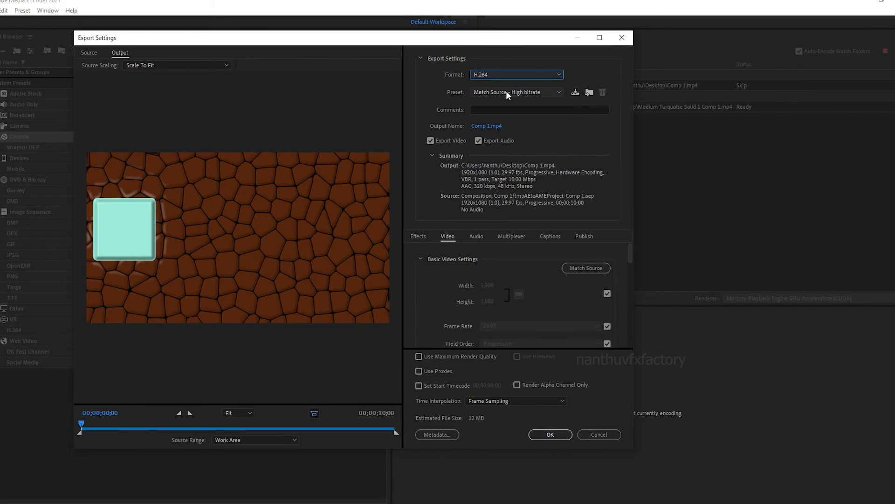
left_click(558, 92)
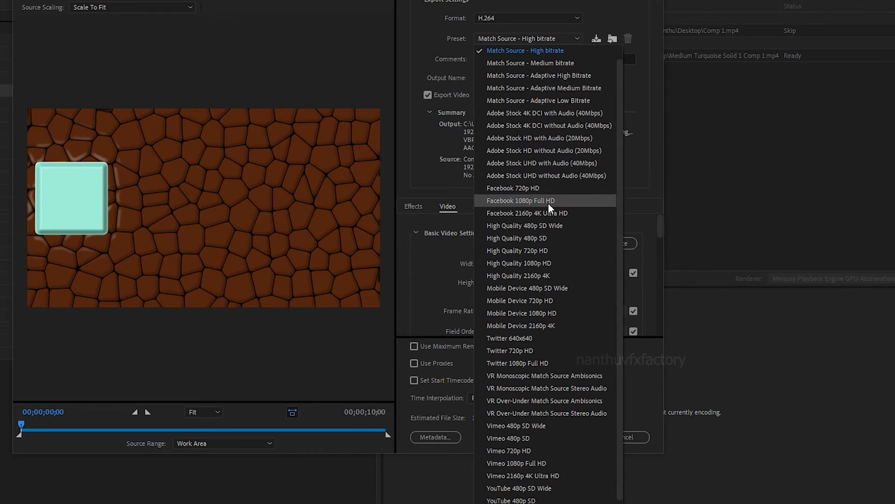
left_click(448, 275)
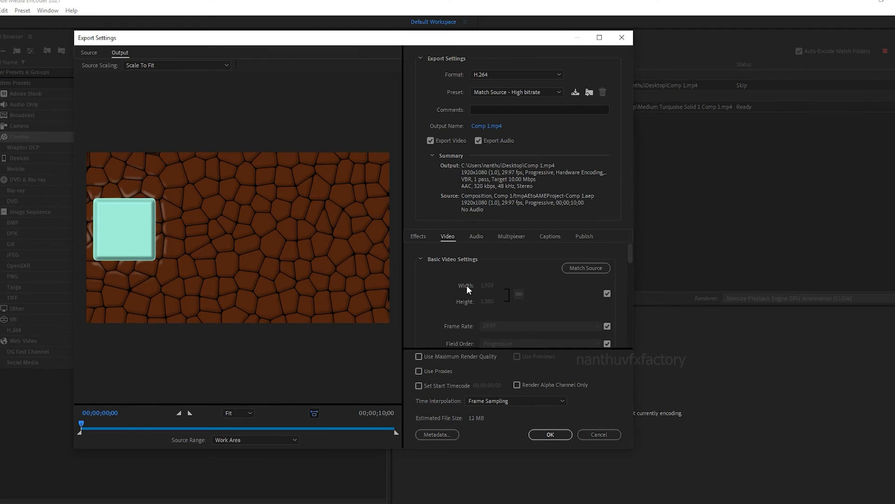
scroll(493, 291, "down", 3)
scroll(494, 291, "up", 3)
Change the export format back to QuickTime and look over its list of video codecs.
left_click(504, 76)
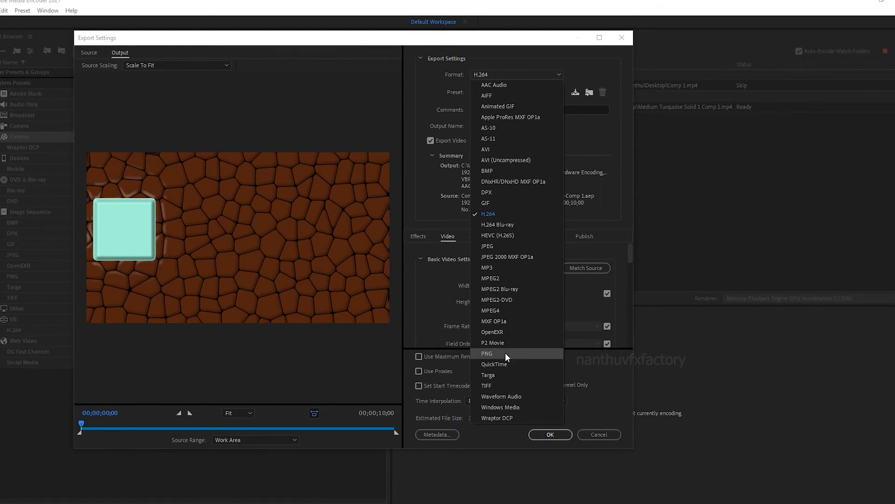
left_click(504, 365)
left_click(522, 275)
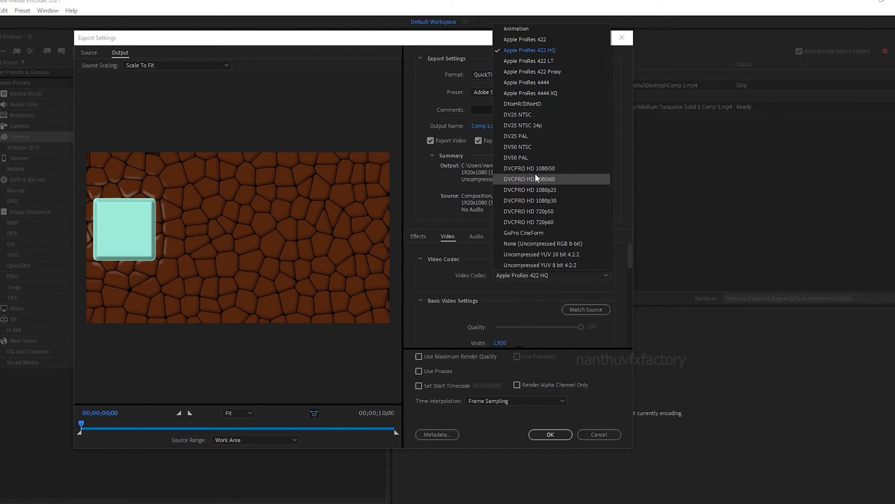
left_click(445, 263)
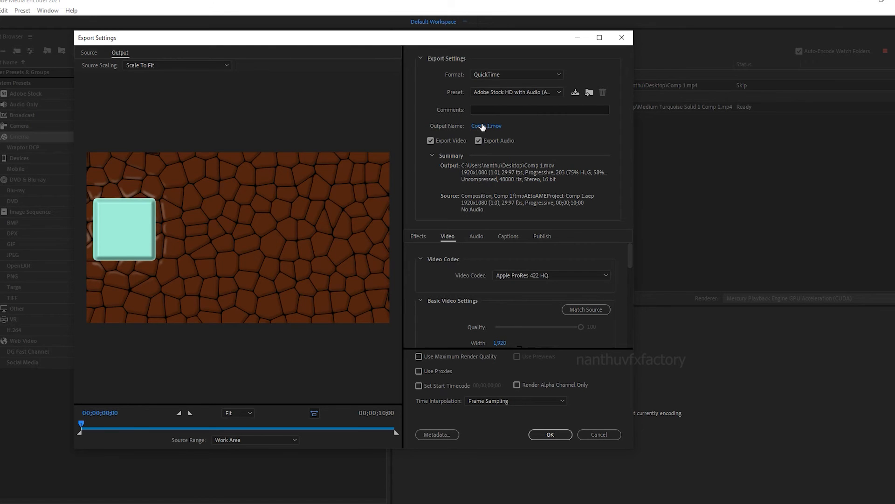
Look through the available save locations for the Comp 1 output file and leave its name and folder as they are.
left_click(486, 126)
scroll(120, 140, "up", 2)
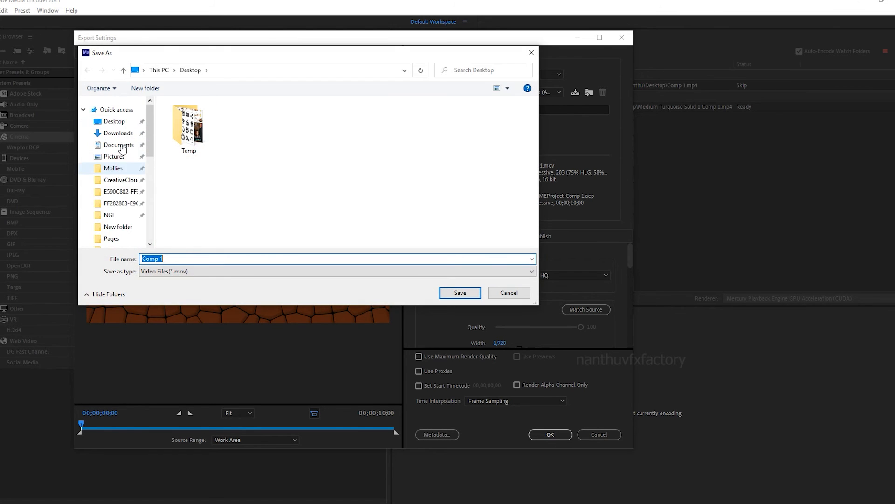
scroll(122, 142, "down", 3)
left_click(504, 294)
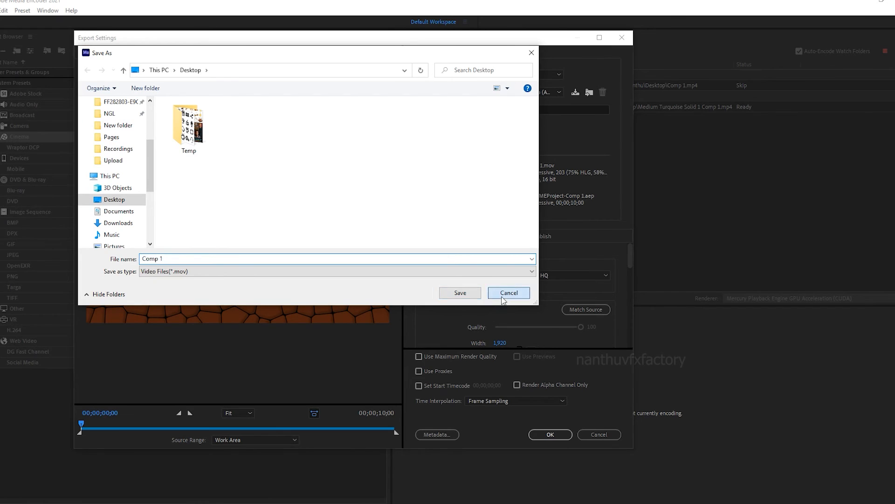
Examine the QuickTime video settings for Comp 1 with the export settings window maximized.
scroll(483, 278, "down", 4)
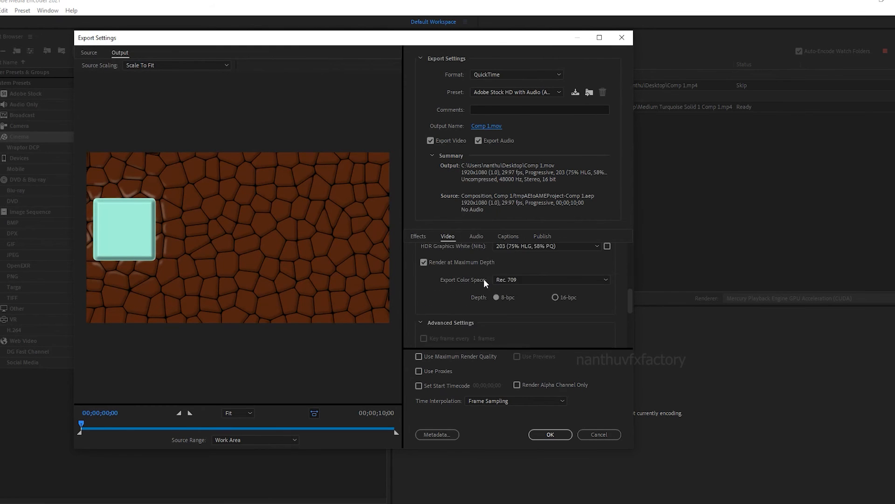
scroll(485, 282, "down", 1)
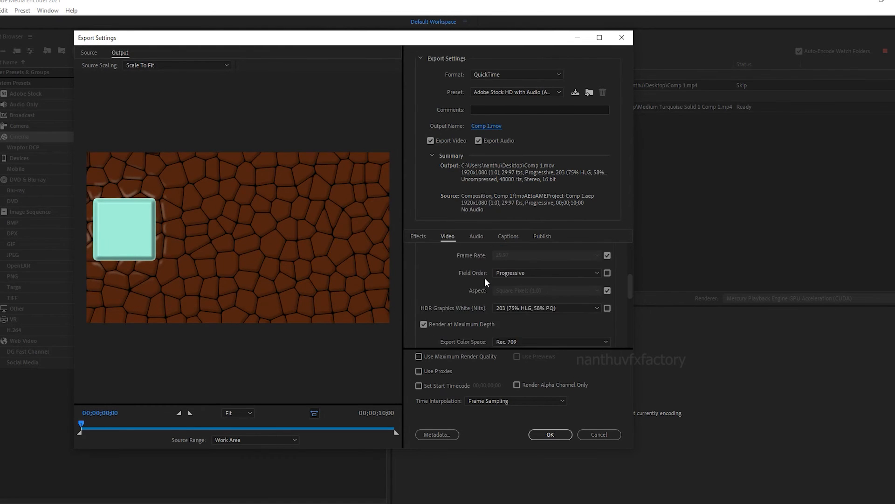
left_click(599, 38)
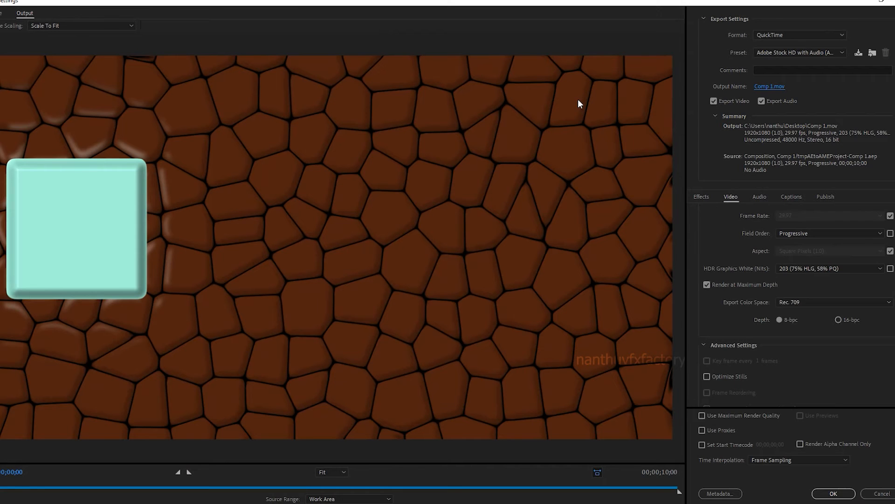
scroll(783, 279, "down", 3)
scroll(783, 279, "up", 7)
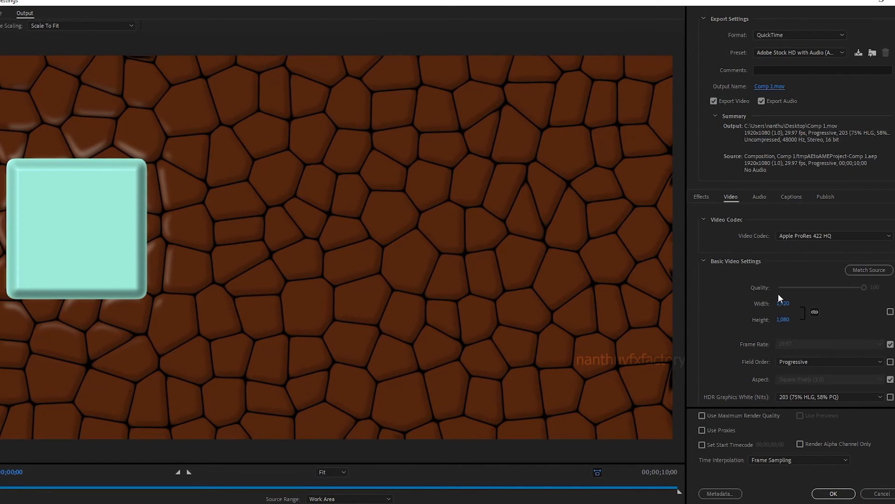
Set the export format to H.264 and the target bitrate to 43.95 Mbps.
left_click(765, 36)
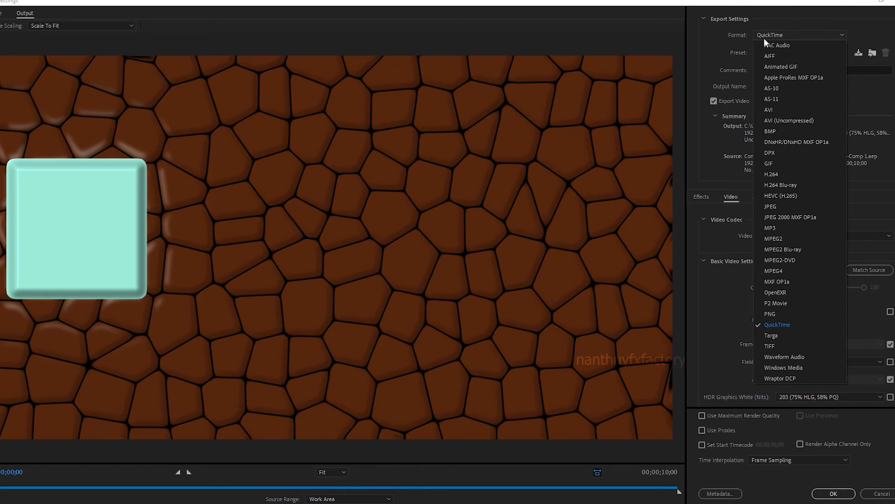
left_click(793, 173)
scroll(793, 262, "down", 3)
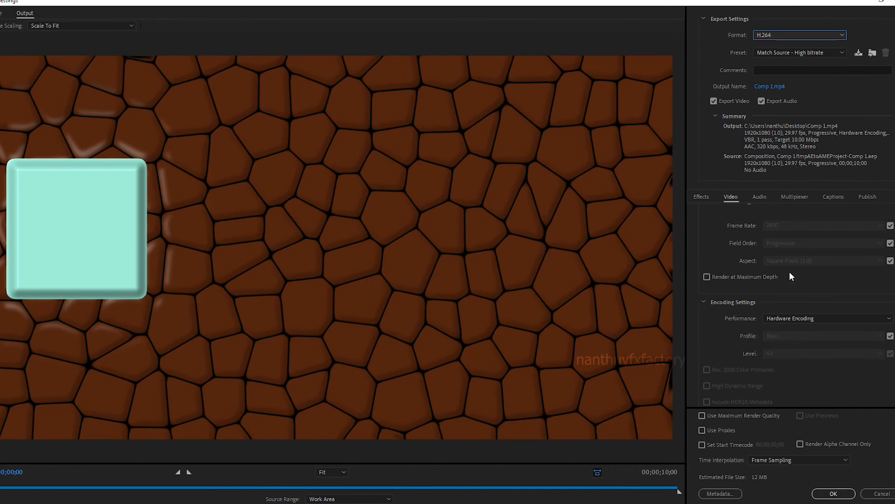
left_click(736, 280)
scroll(818, 282, "down", 4)
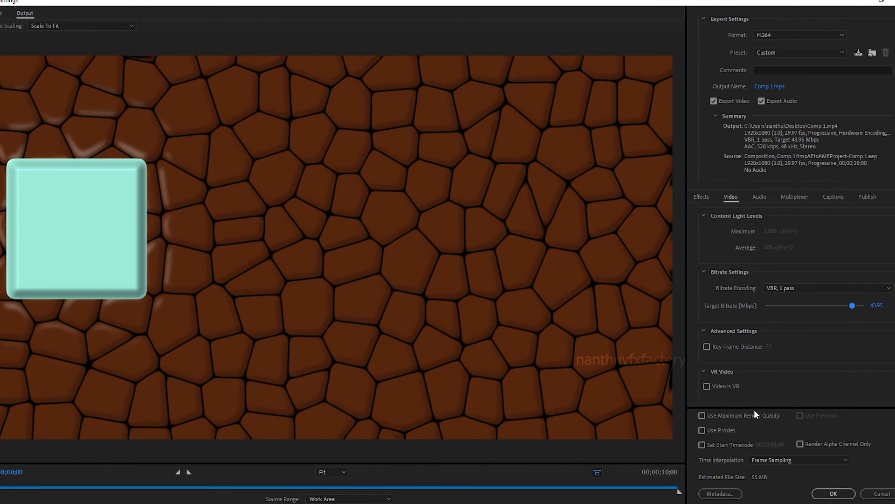
Review the list of export formats and the audio settings, including the available audio bitrates, without changing them.
left_click(810, 33)
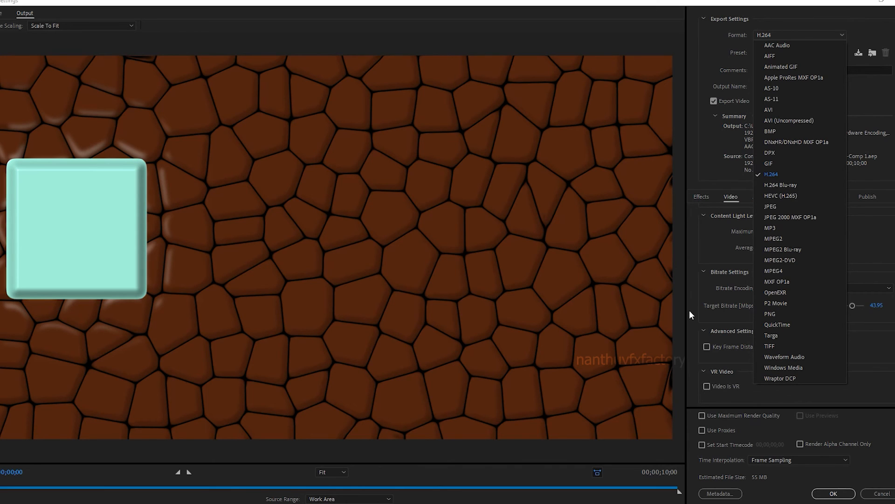
left_click(690, 265)
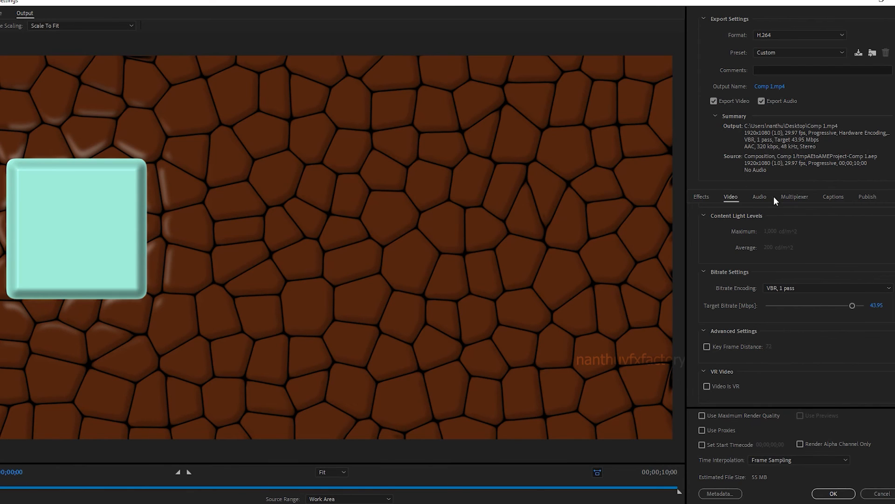
left_click(760, 197)
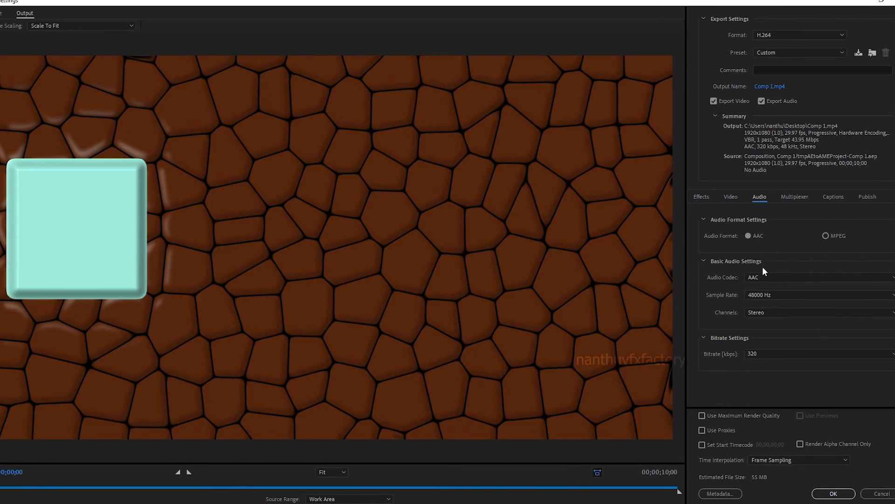
left_click(754, 355)
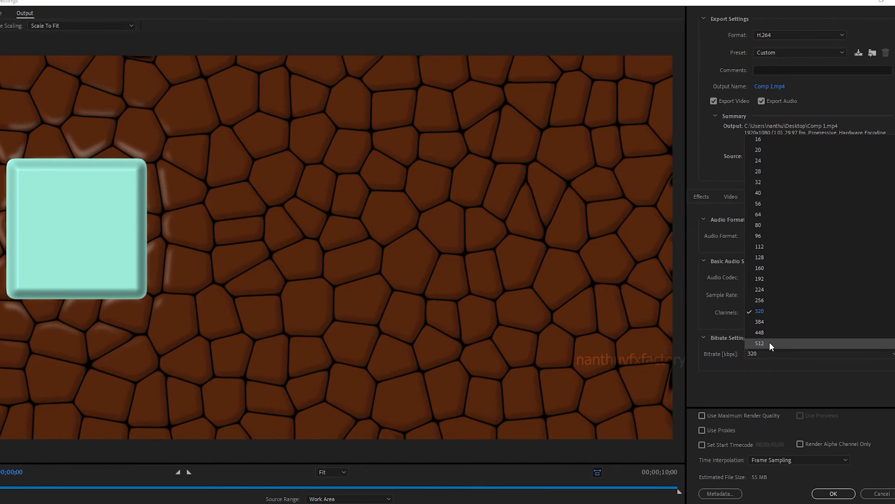
left_click(777, 360)
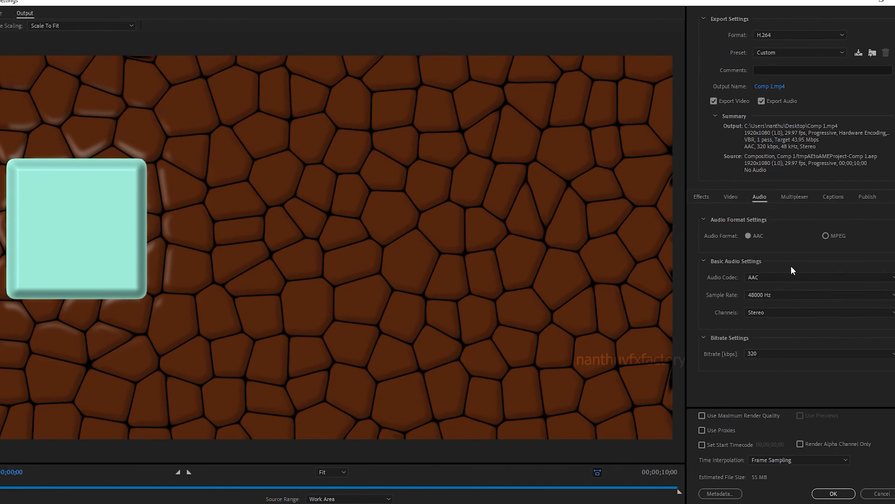
Look through the multiplexer, captions and publish settings of the H.264 export.
left_click(790, 196)
left_click(832, 197)
left_click(868, 196)
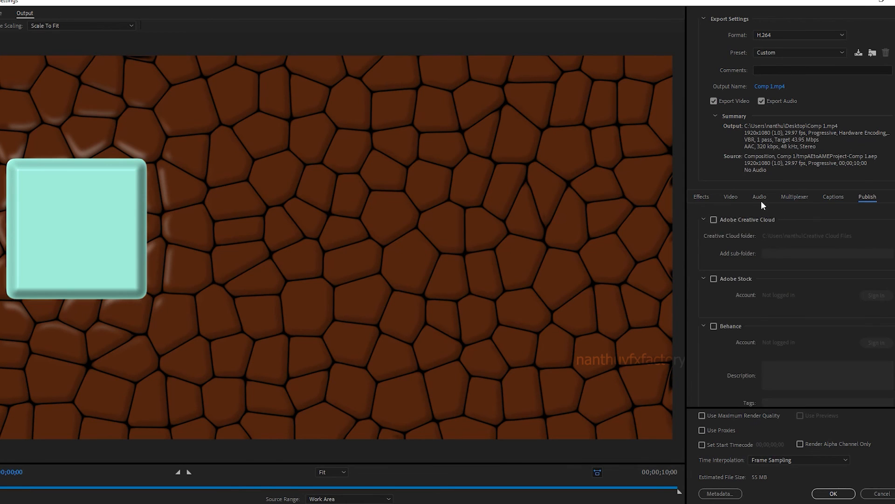
scroll(787, 253, "down", 3)
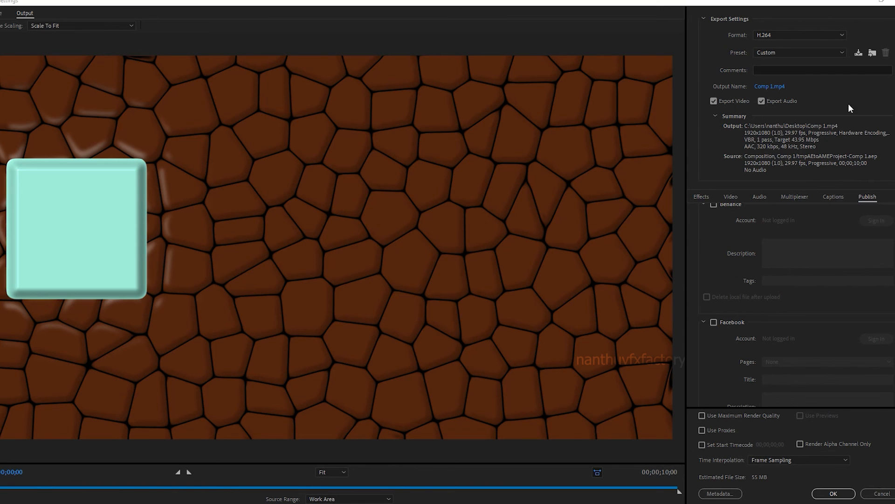
Apply the export settings to the queued Comp 1 and start the queue.
left_click(833, 494)
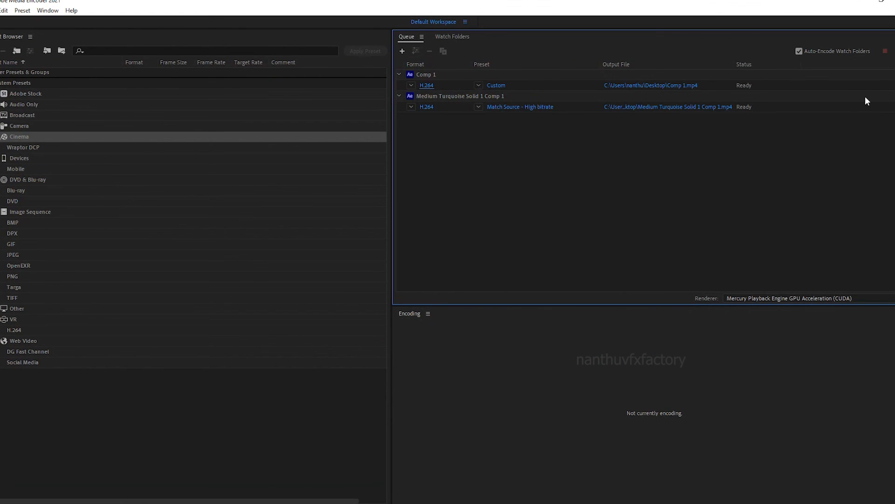
left_click(892, 51)
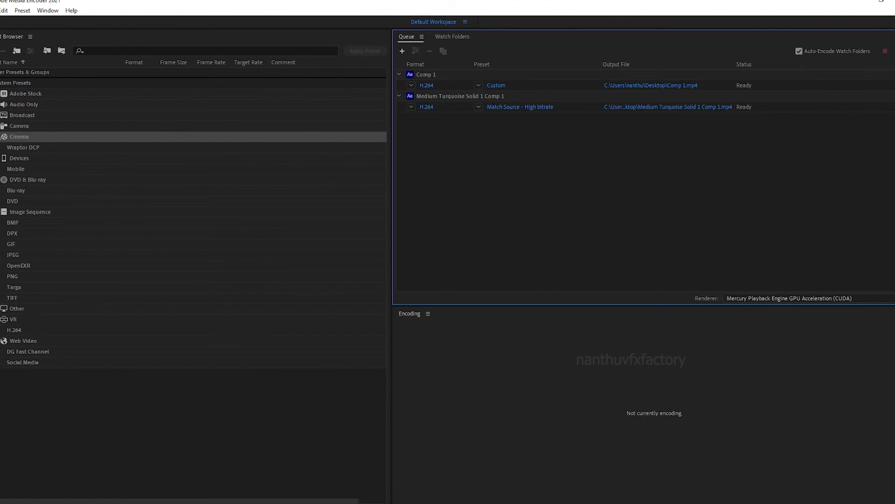